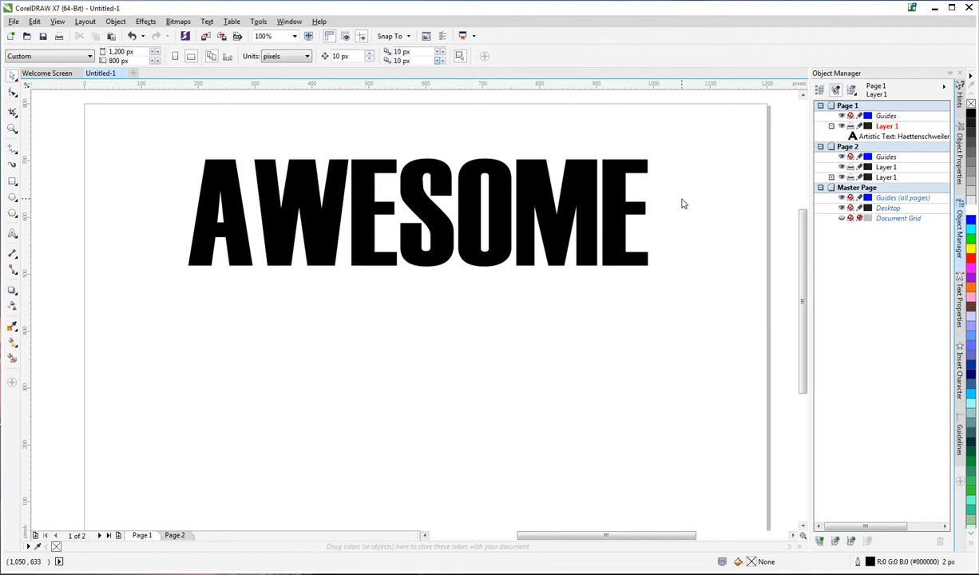
# - Duplicate the AWESOME text, centre the copy exactly over the original, and select only the top copy
pyautogui.click(500, 195)
pyautogui.hotkey('ctrl', 'd')
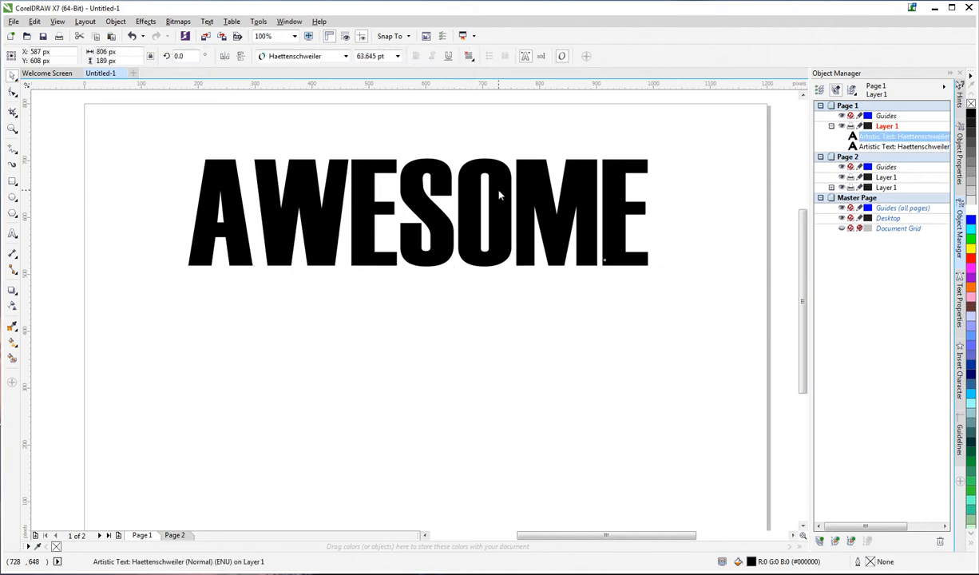
pyautogui.keyDown('shift'); pyautogui.click(875, 150); pyautogui.keyUp('shift')
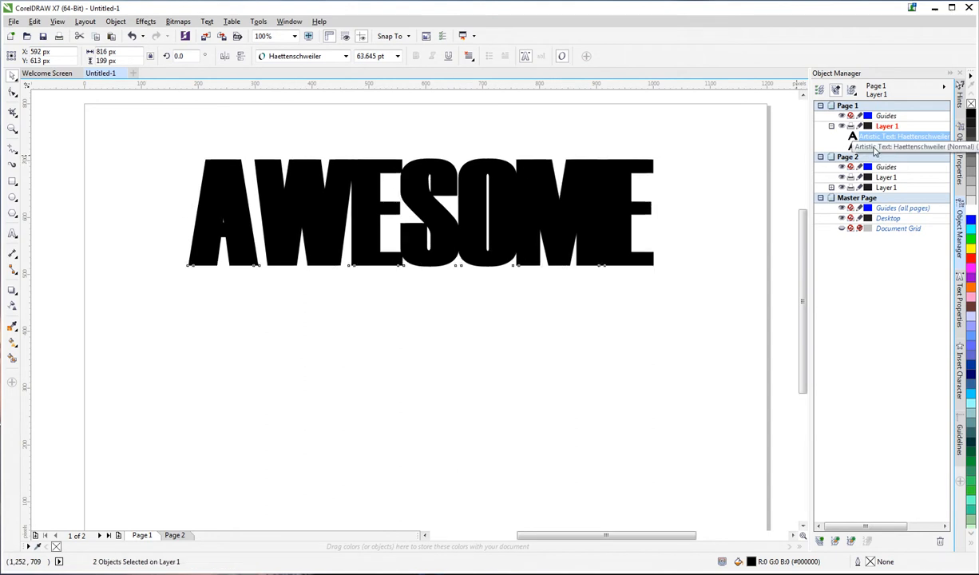
pyautogui.press('c')
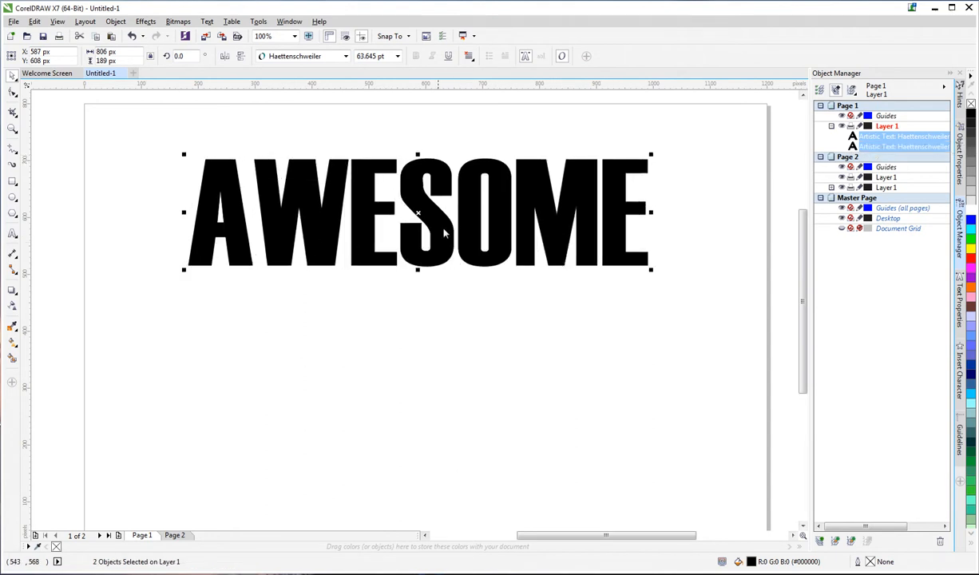
pyautogui.click(752, 224)
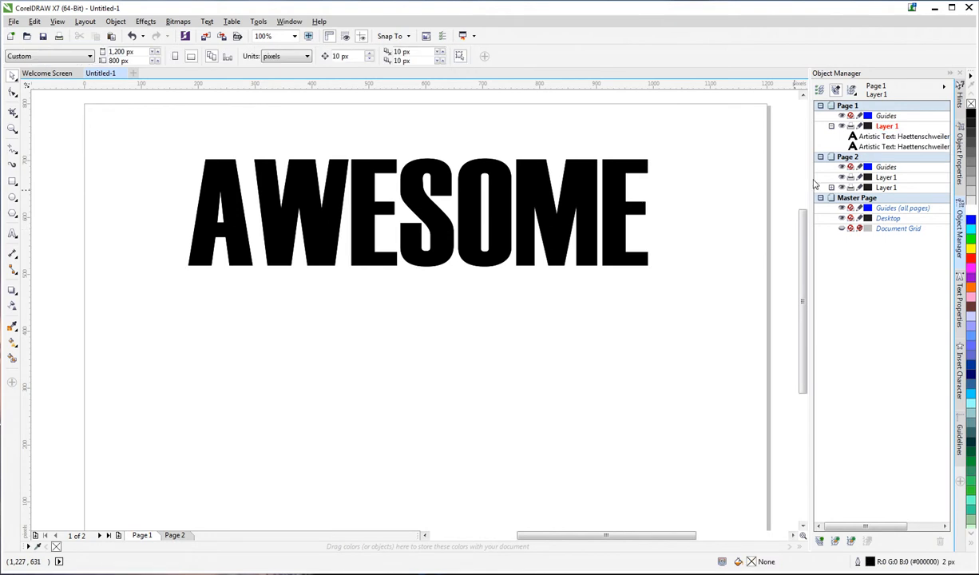
pyautogui.click(420, 204)
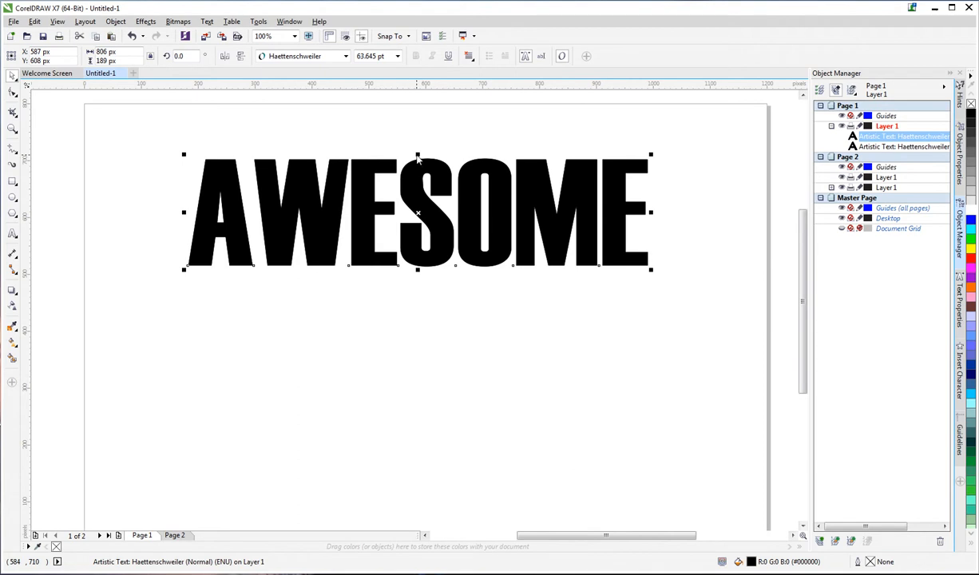
# - Try to flip the top AWESOME copy below the original by stretching it past its base, and undo it
pyautogui.moveTo(418, 156); pyautogui.dragTo(428, 359)
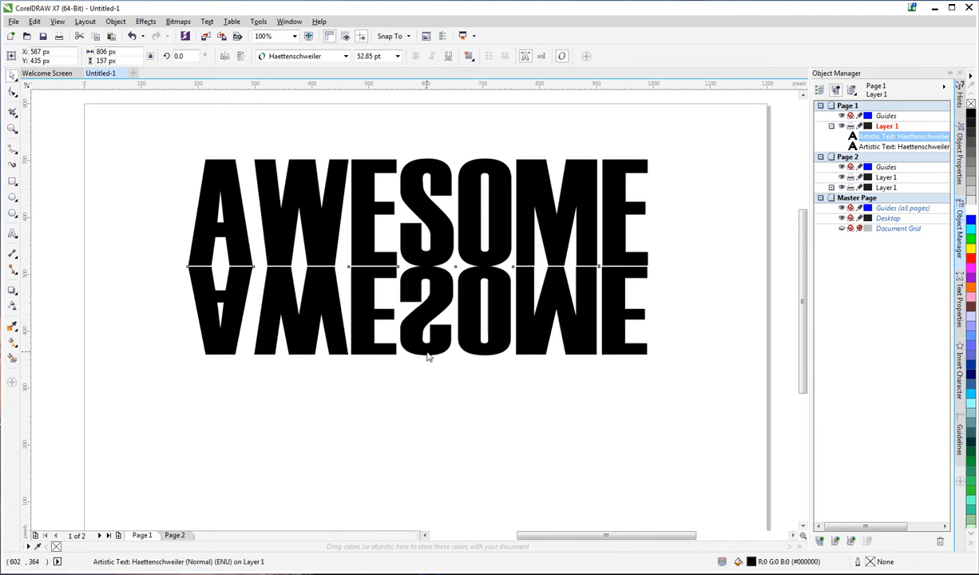
pyautogui.hotkey('ctrl', 'z')
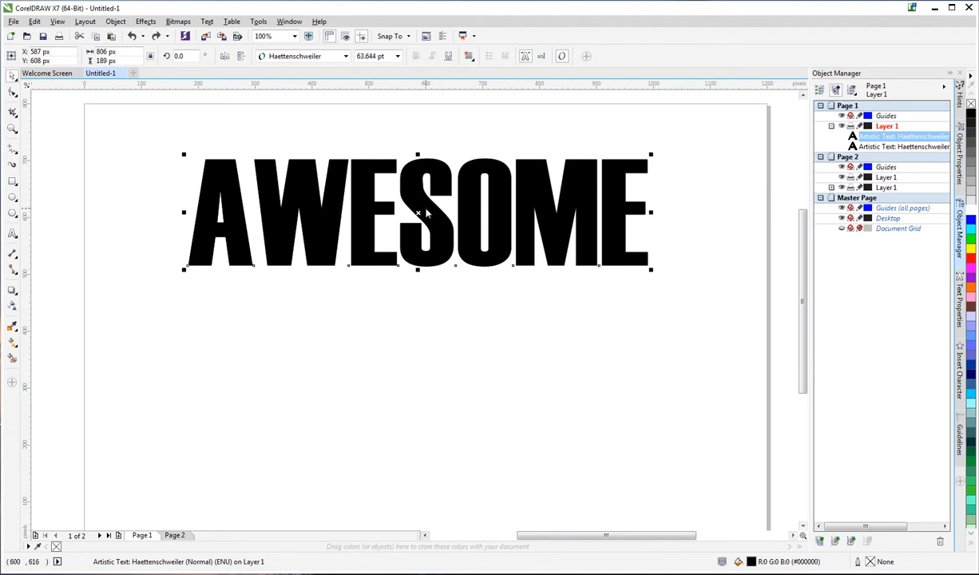
# - Mirror the top AWESOME copy vertically and move it straight down to sit just below the original, at Y 418 px
pyautogui.click(242, 60)
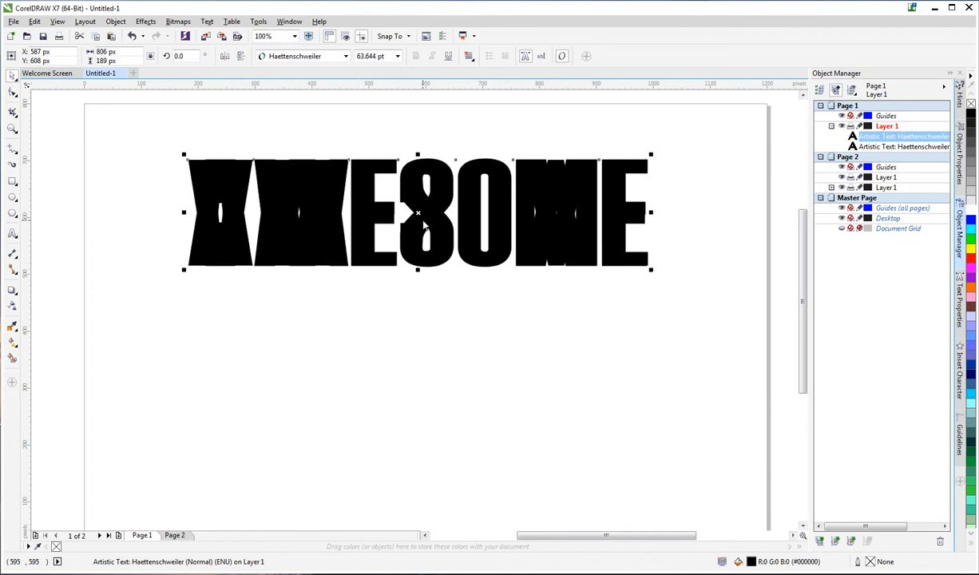
pyautogui.moveTo(423, 227); pyautogui.dragTo(425, 273)
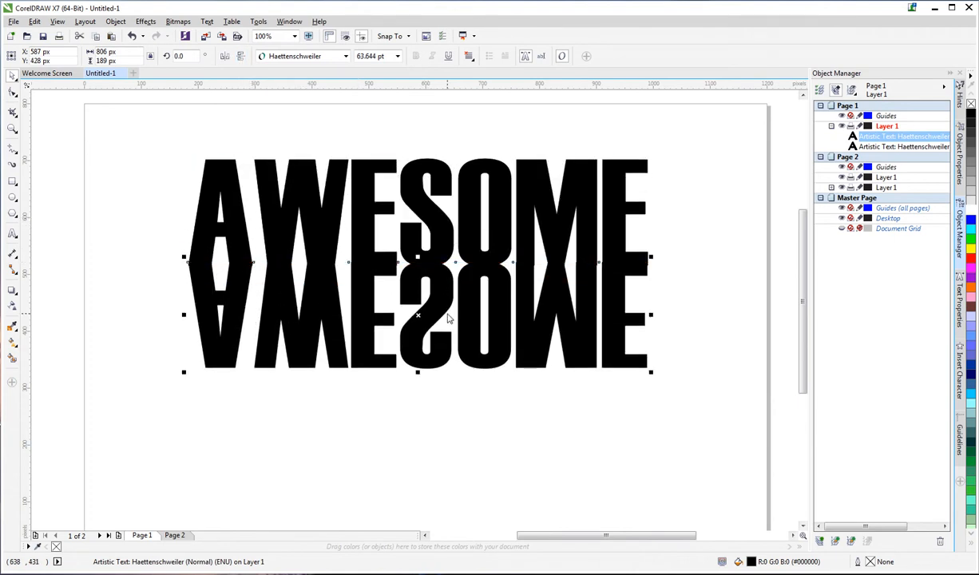
pyautogui.press('Down')
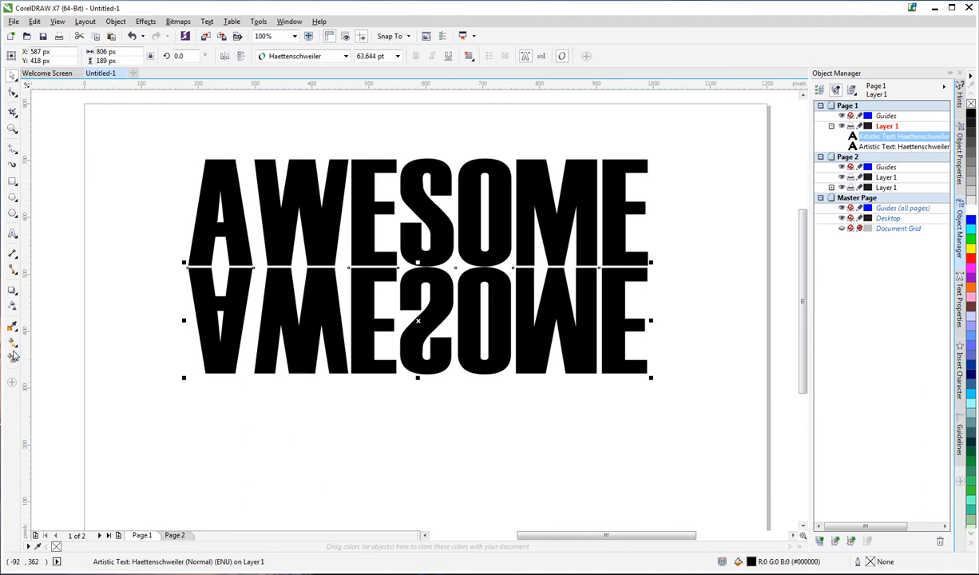
# - Fade the mirrored AWESOME text downward with a 90° linear transparency, from opaque at its upper edge to fully transparent near its lower edge
pyautogui.click(12, 307)
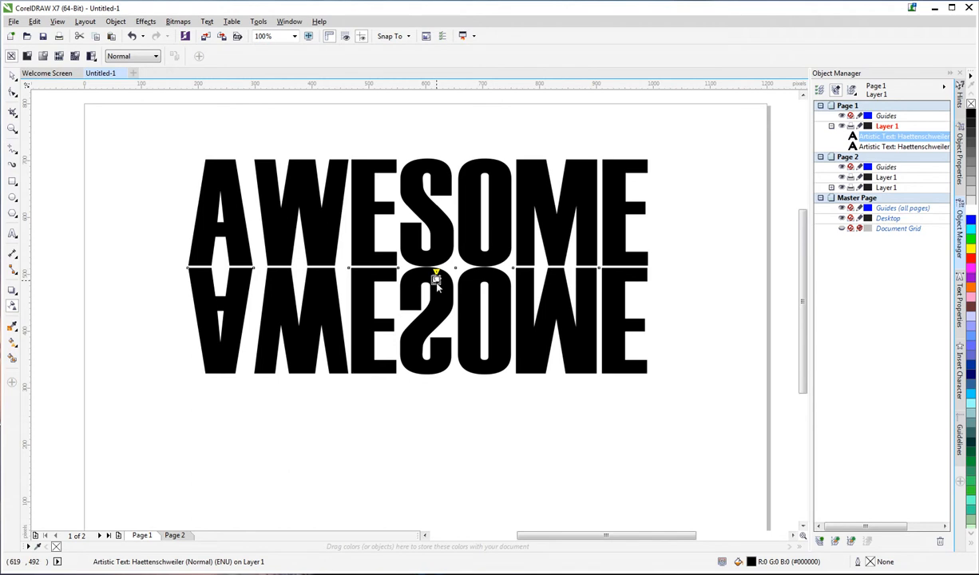
pyautogui.moveTo(436, 278); pyautogui.dragTo(437, 323)
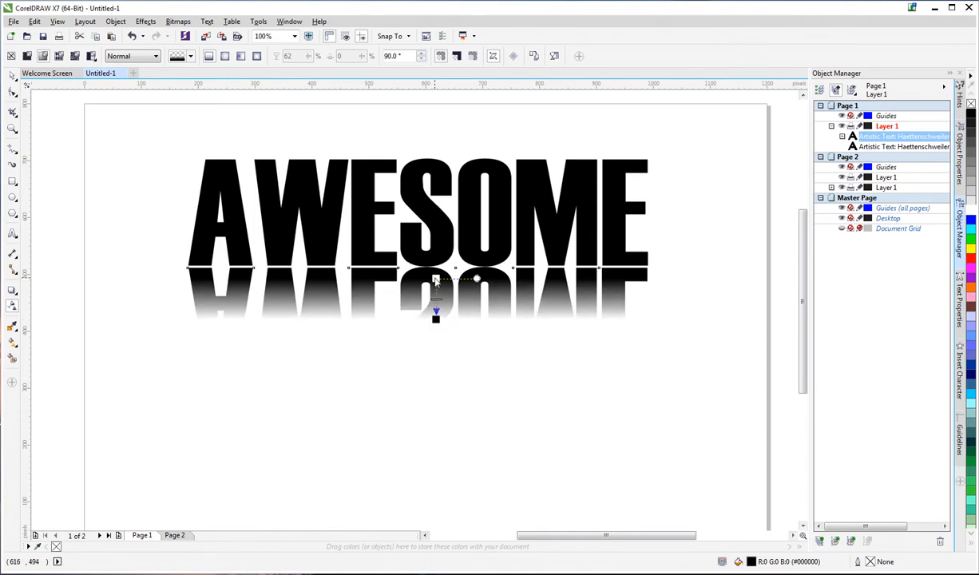
pyautogui.moveTo(435, 280); pyautogui.dragTo(436, 271)
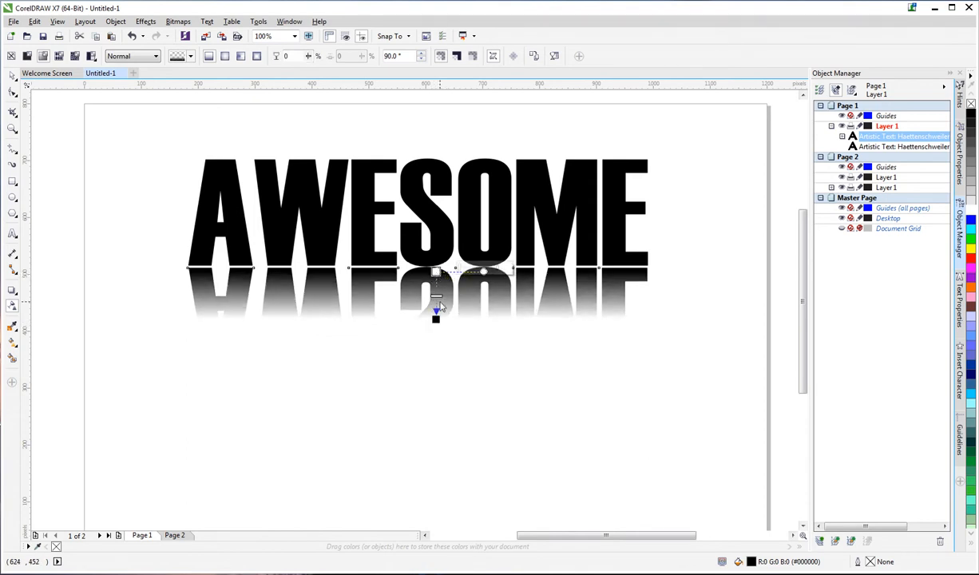
pyautogui.moveTo(436, 319); pyautogui.dragTo(437, 349)
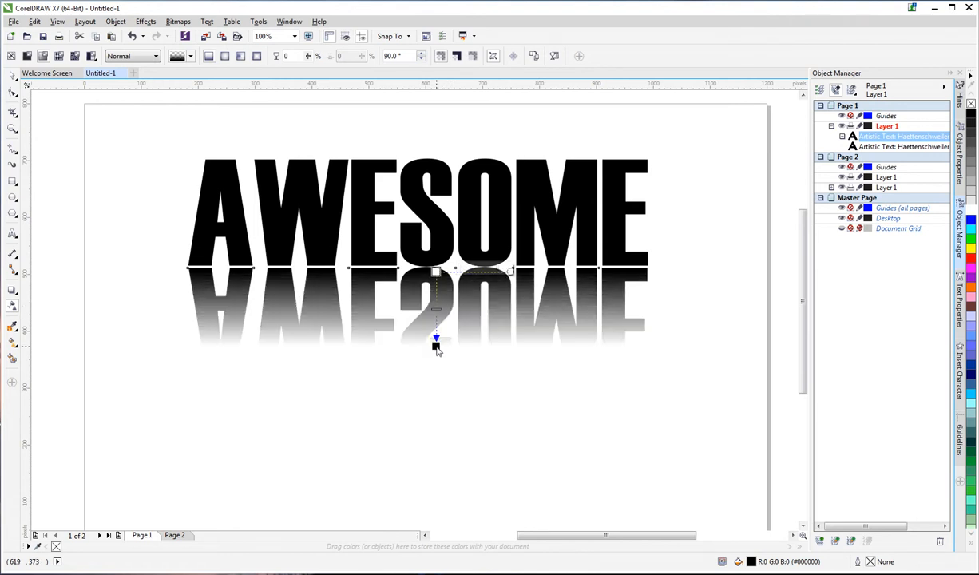
pyautogui.click(12, 75)
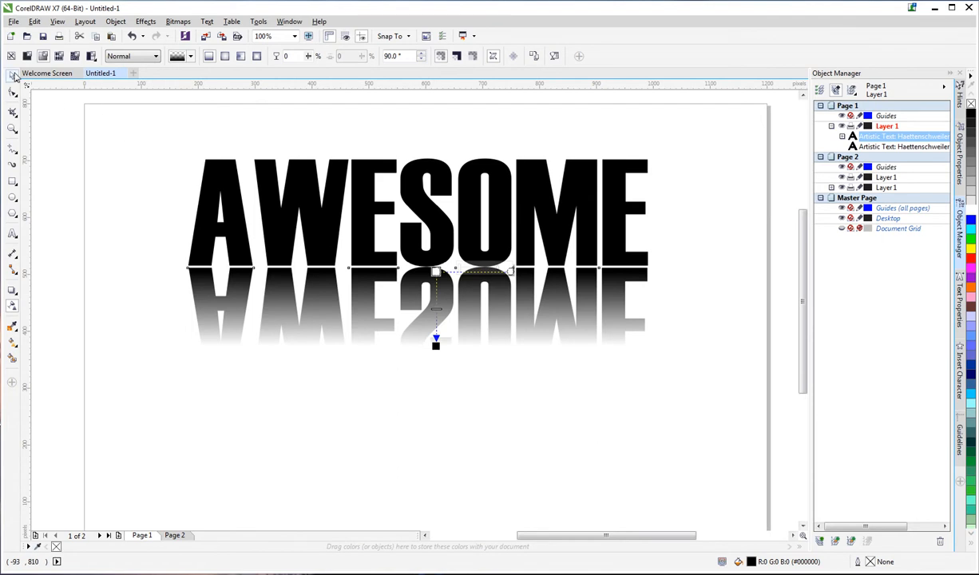
pyautogui.click(45, 112)
pyautogui.press('F4')
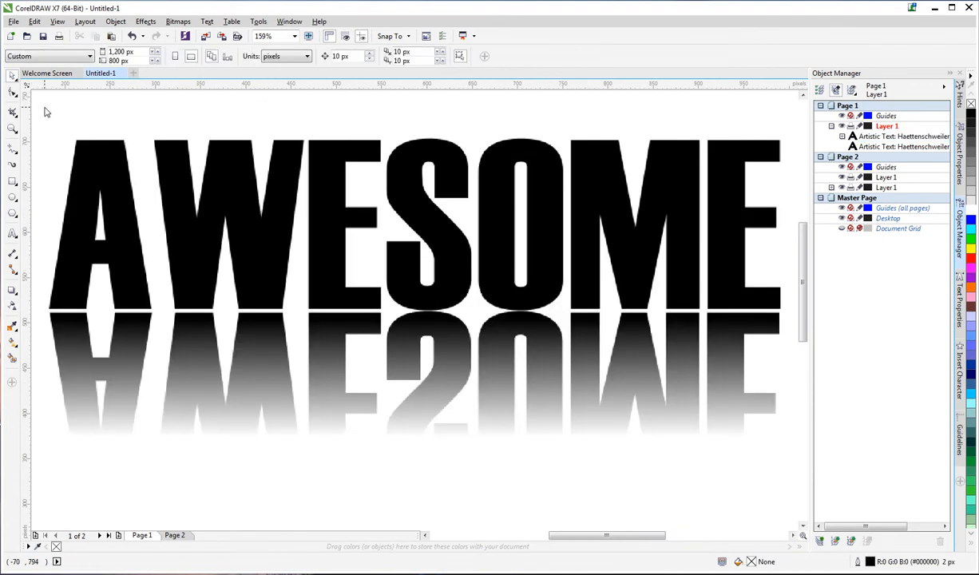
# - Delete the faded reflection and the original AWESOME text from page 1
pyautogui.click(400, 361)
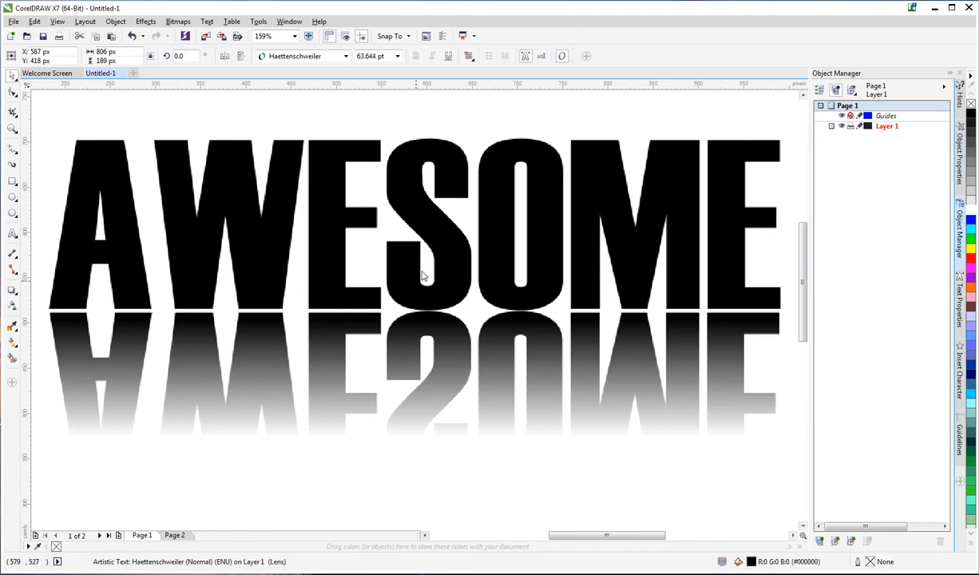
pyautogui.press('Delete')
pyautogui.click(440, 270)
pyautogui.press('Delete')
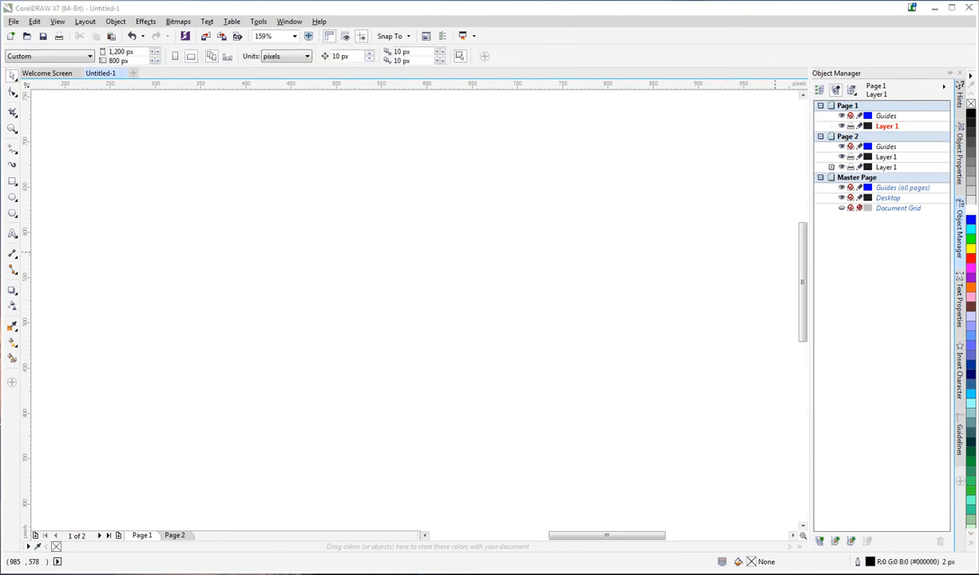
# - Bring the Earth image onto page 1, scale it proportionally to about 468 px wide, and place it in the page's upper area
pyautogui.moveTo(879, 223); pyautogui.dragTo(483, 256)
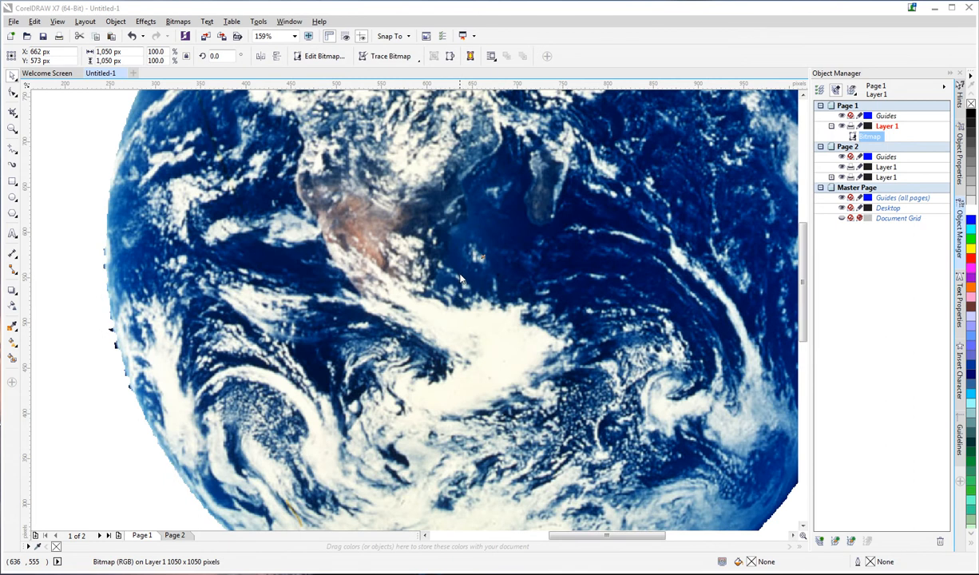
pyautogui.hotkey('shift', 'F2')
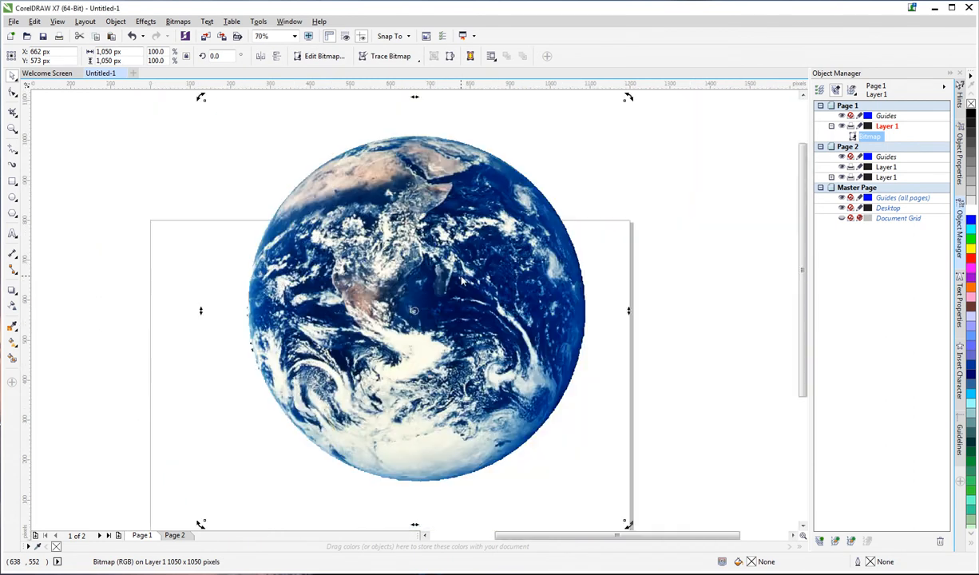
pyautogui.click(499, 238)
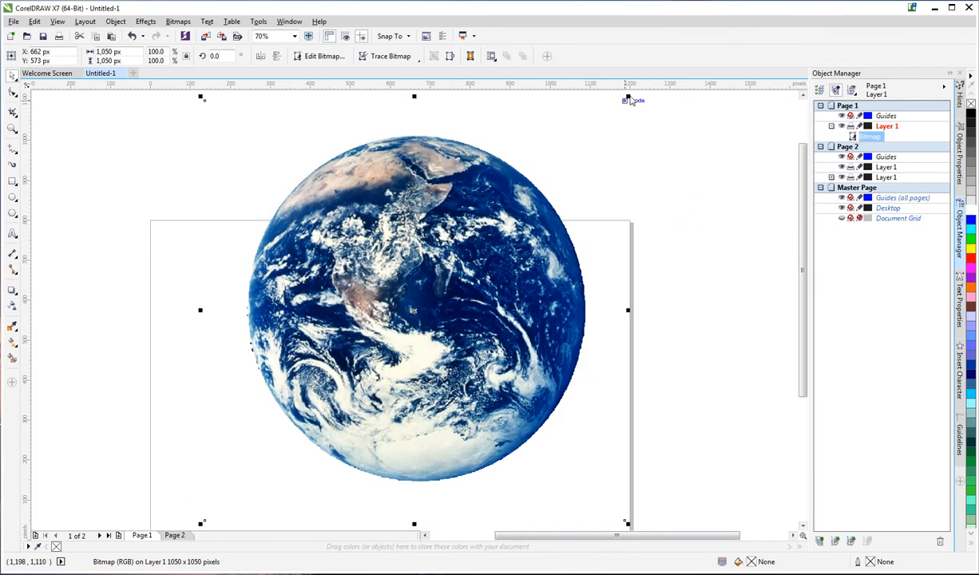
pyautogui.moveTo(629, 100); pyautogui.dragTo(511, 214)
pyautogui.moveTo(444, 254); pyautogui.dragTo(384, 259)
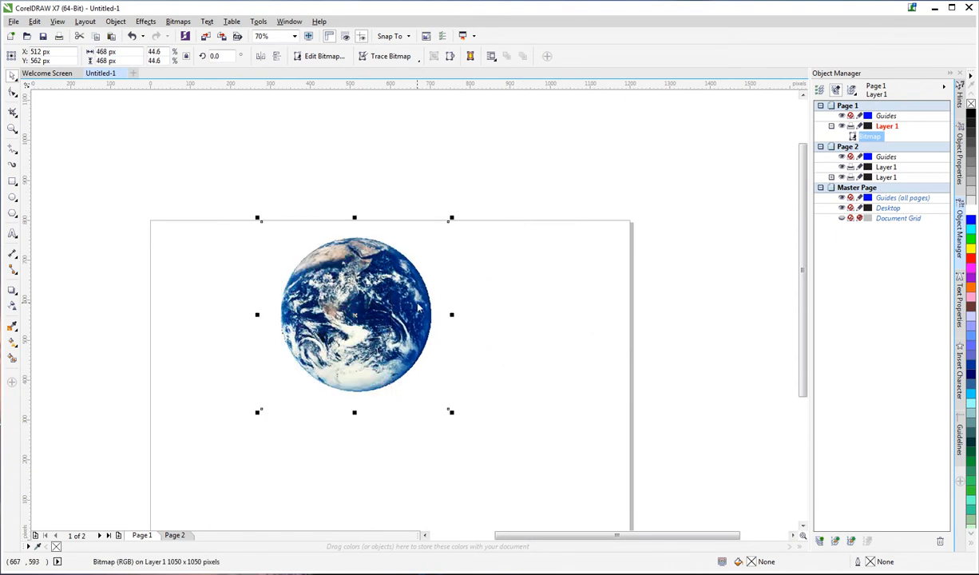
# - Duplicate the Earth image, centre-align both copies exactly on each other, and select only the rear bitmap
pyautogui.hotkey('ctrl', 'd')
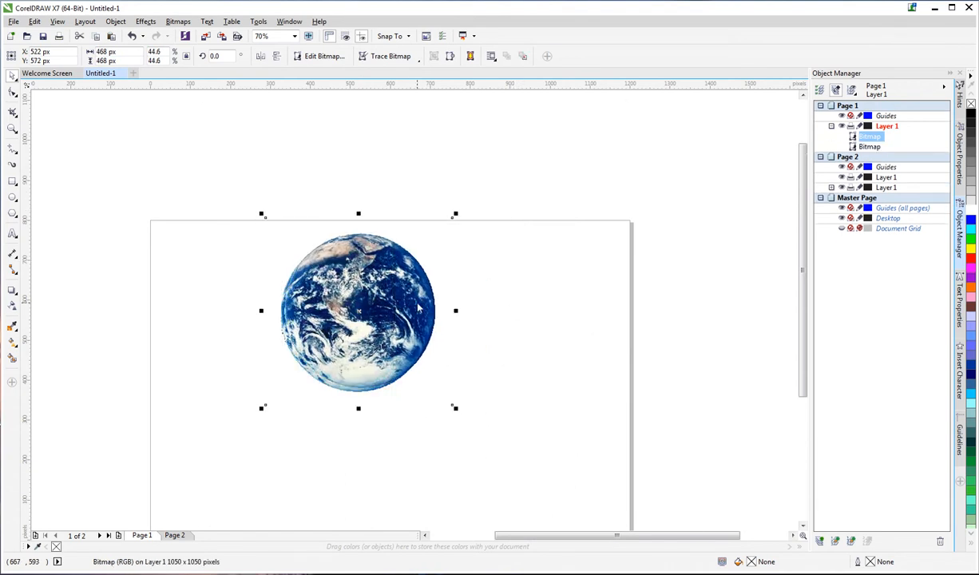
pyautogui.keyDown('shift'); pyautogui.click(862, 147); pyautogui.keyUp('shift')
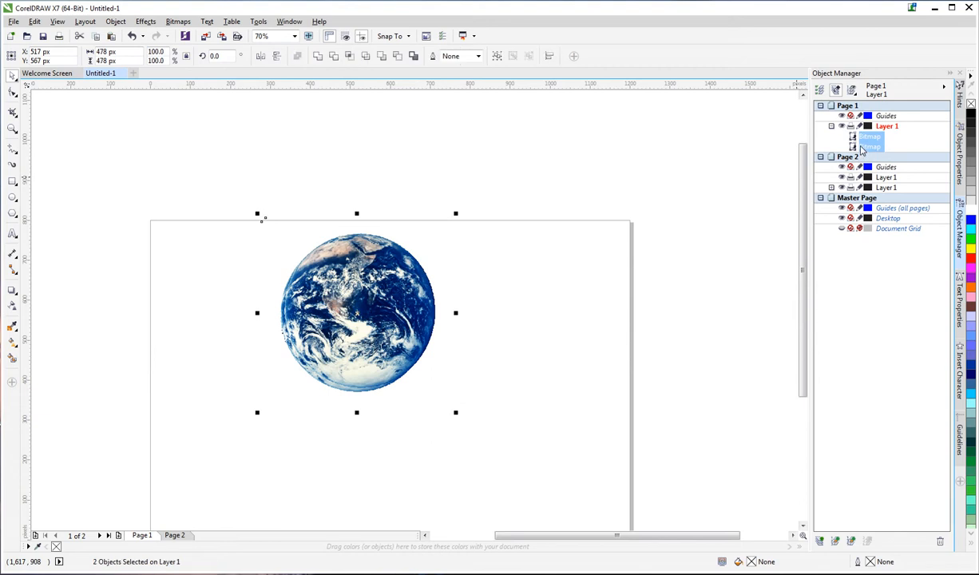
pyautogui.press('e')
pyautogui.press('c')
pyautogui.click(688, 225)
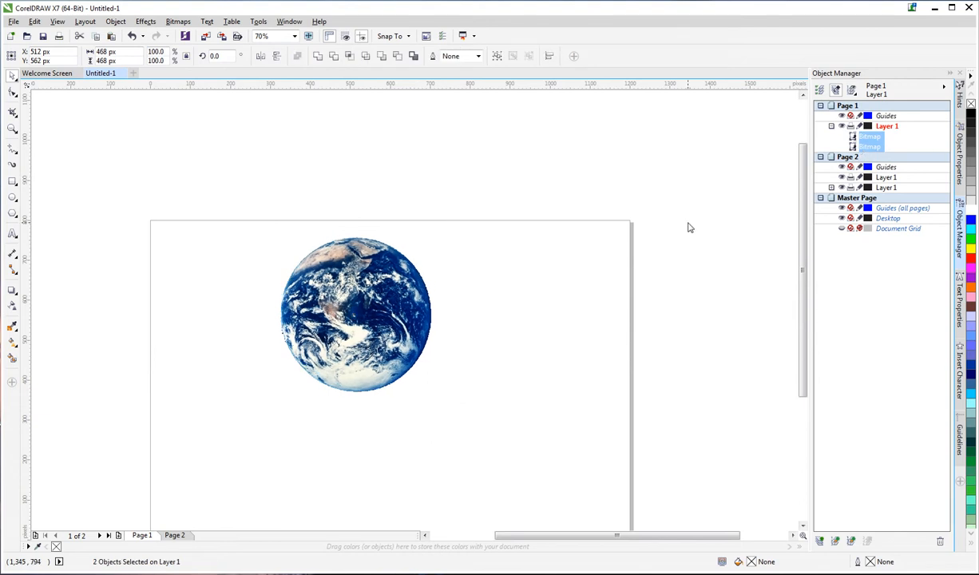
pyautogui.click(863, 147)
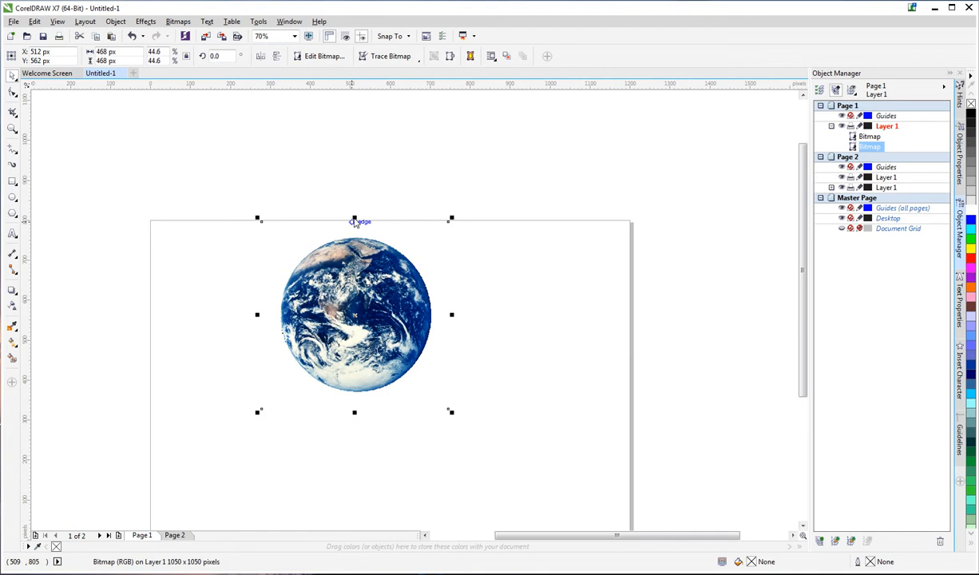
# - Try to flip the rear Earth bitmap below the other by stretching it past its base, and undo it
pyautogui.moveTo(355, 222); pyautogui.dragTo(348, 525)
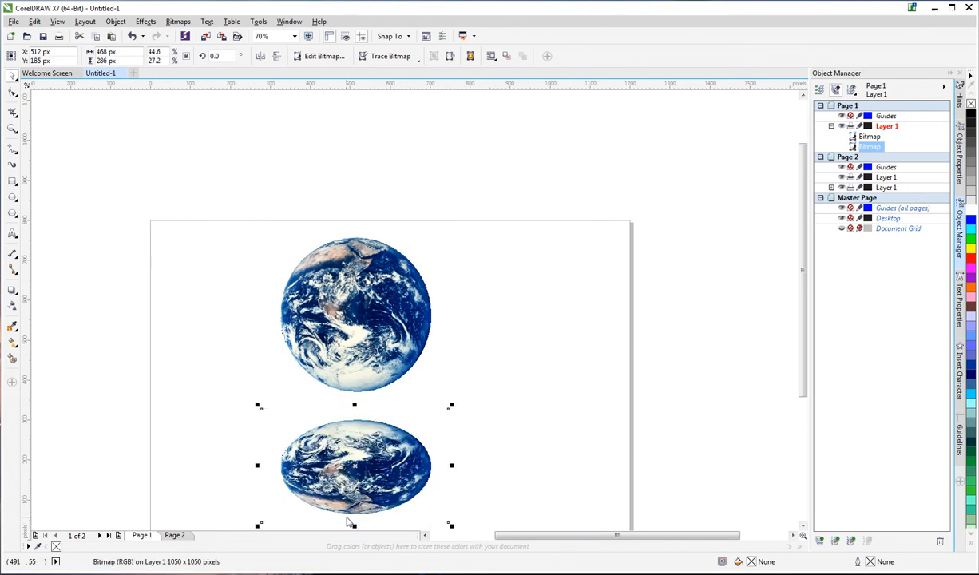
pyautogui.scroll(-1, 350, 487)
pyautogui.scroll(2, 349, 447)
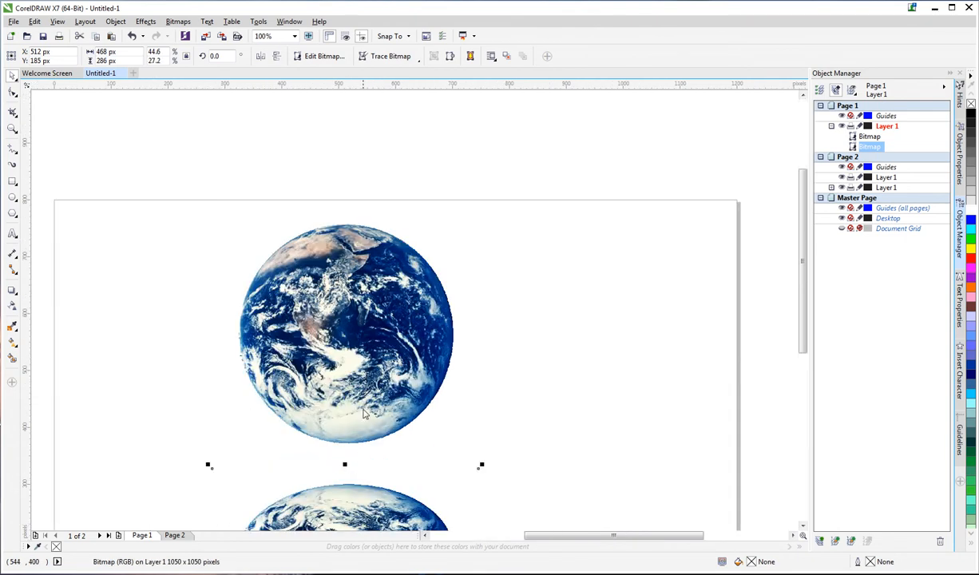
pyautogui.scroll(-2, 350, 397)
pyautogui.hotkey('ctrl', 'z')
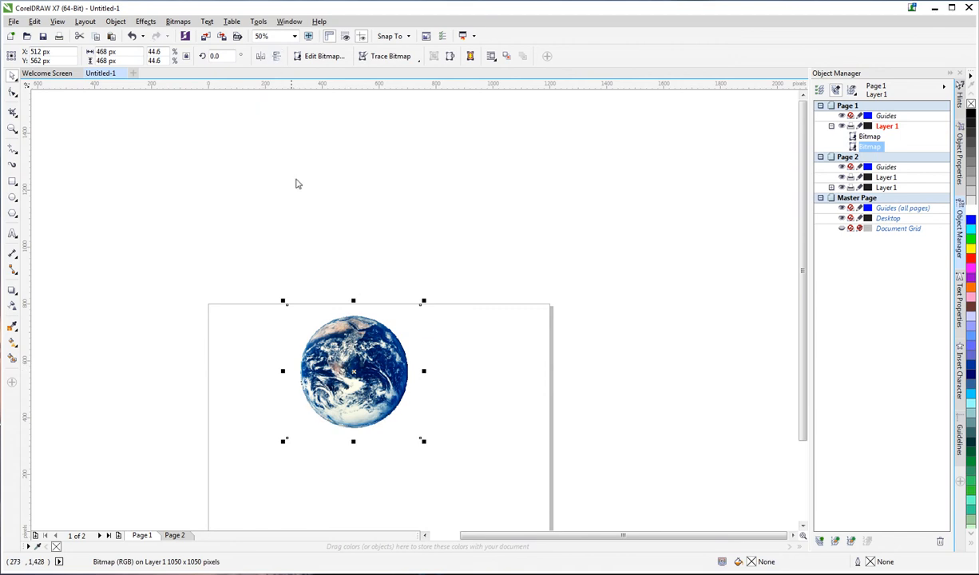
# - Mirror the rear Earth bitmap vertically and nudge it straight down to Y 182 px, just touching the globe above
pyautogui.hotkey('ctrl', 'shift', 'z')
pyautogui.hotkey('ctrl', 'shift', 'z')
pyautogui.press('Down')
pyautogui.press('Down')
pyautogui.press('Down')
pyautogui.press('Down')
pyautogui.press('Down')
pyautogui.press('Down')
pyautogui.press('Down')
pyautogui.press('Down')
pyautogui.press('Down')
pyautogui.press('Down')
pyautogui.press('Down')
pyautogui.press('Down')
pyautogui.press('Down')
pyautogui.press('Down')
pyautogui.press('Down')
pyautogui.press('Down')
pyautogui.press('Down')
pyautogui.press('Down')
pyautogui.press('Down')
pyautogui.press('Down')
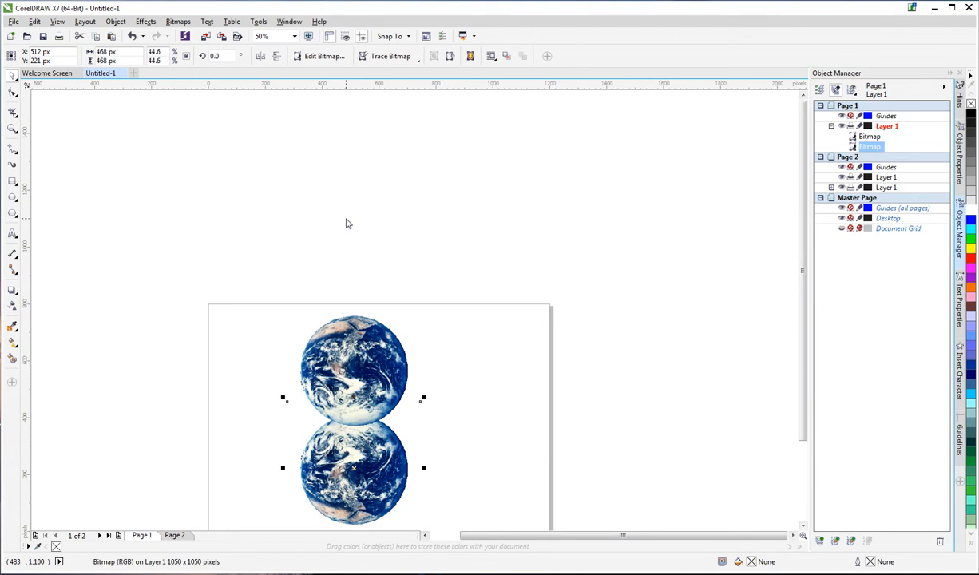
pyautogui.press('Down')
pyautogui.press('Down')
pyautogui.press('Down')
pyautogui.press('Down')
pyautogui.press('Down')
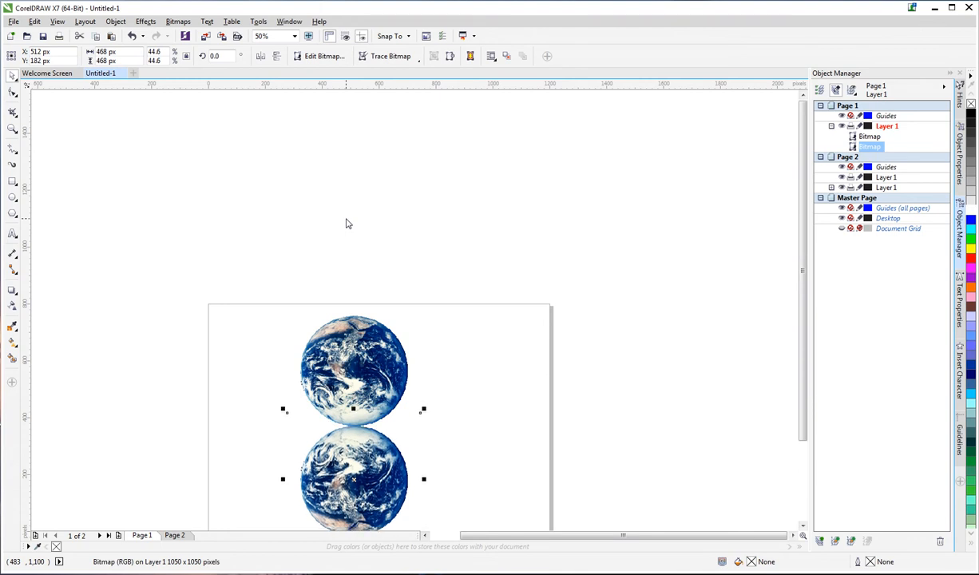
pyautogui.hotkey('shift', 'F2')
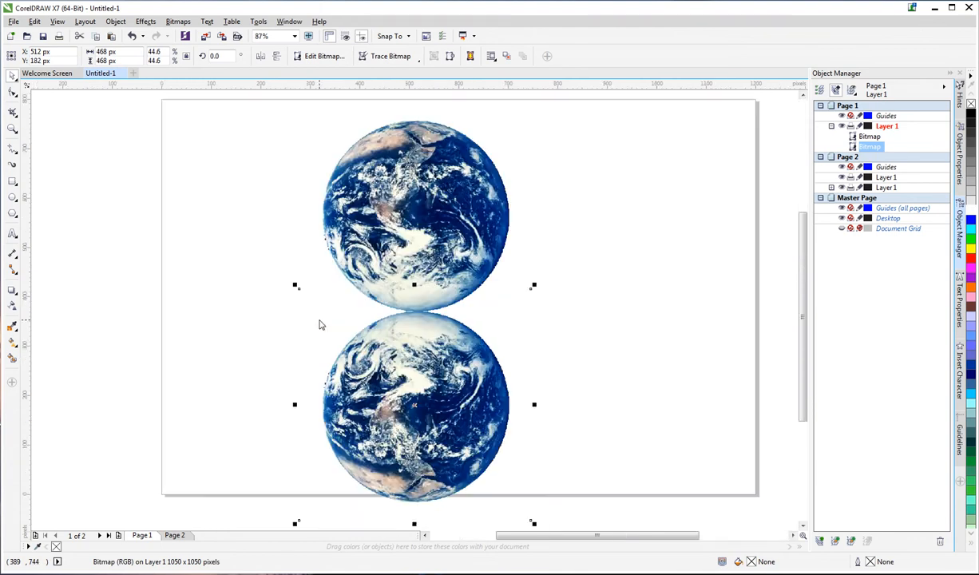
# - Fade out the mirrored Earth with a 90° linear transparency over about its upper third, and go to page 2
pyautogui.click(12, 306)
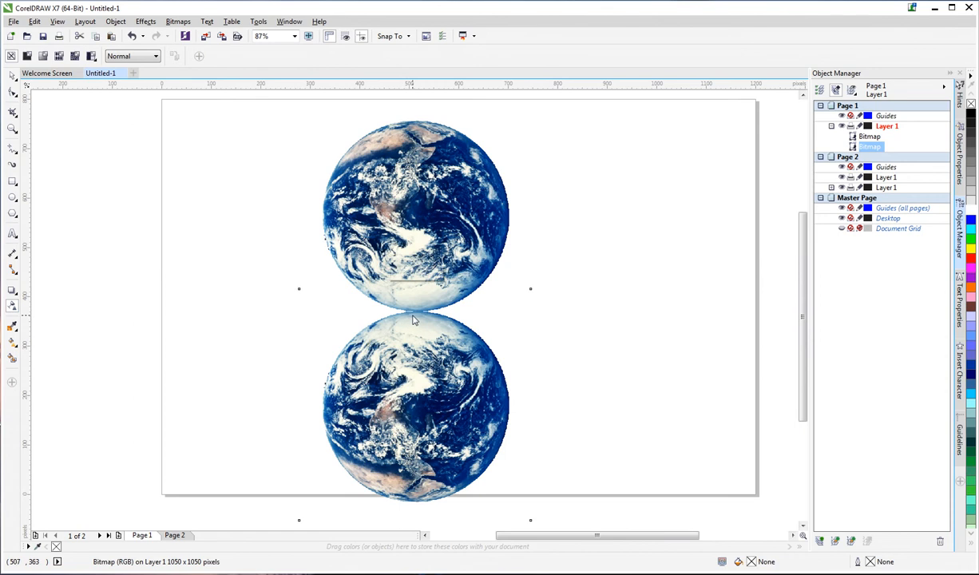
pyautogui.moveTo(412, 315); pyautogui.dragTo(412, 375)
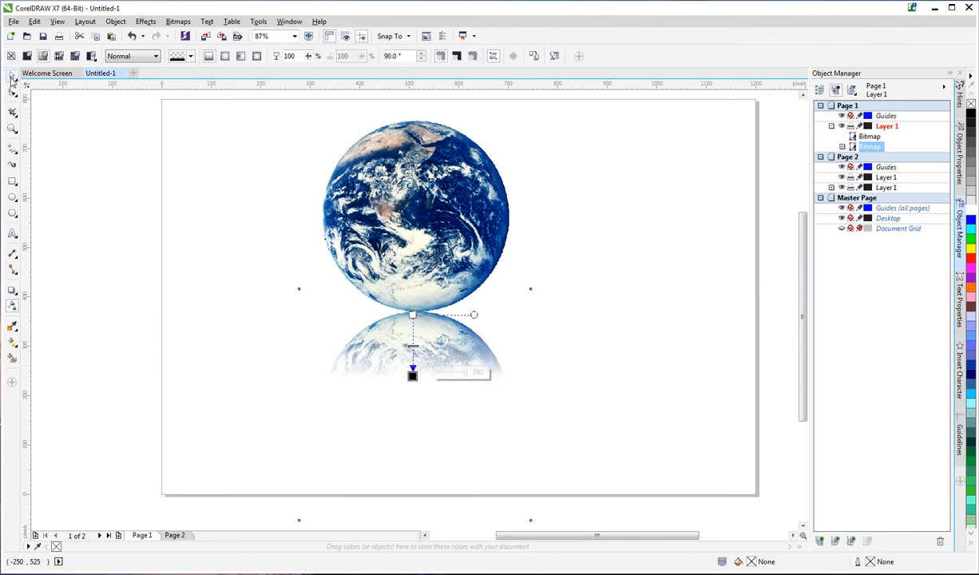
pyautogui.click(12, 76)
pyautogui.click(700, 253)
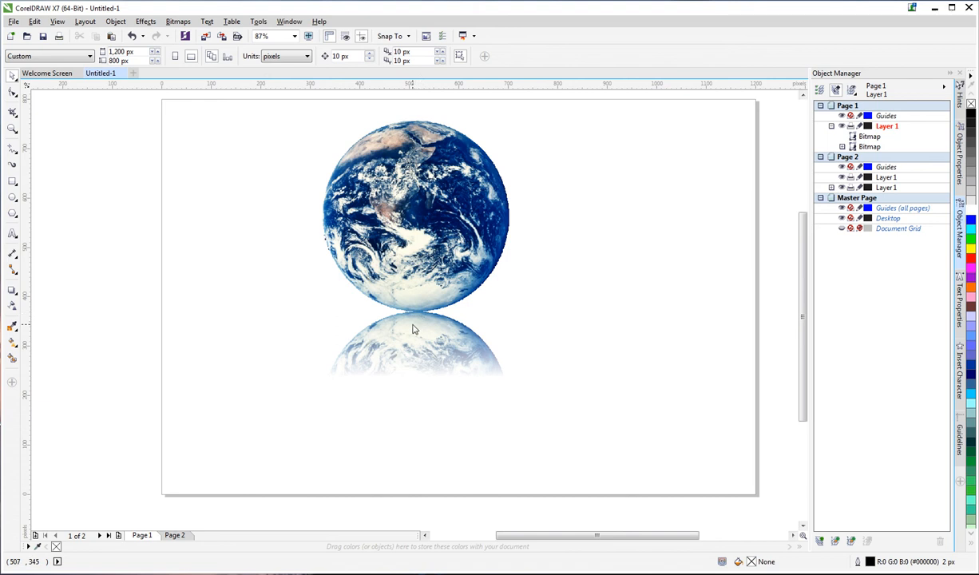
pyautogui.press('pagedown')
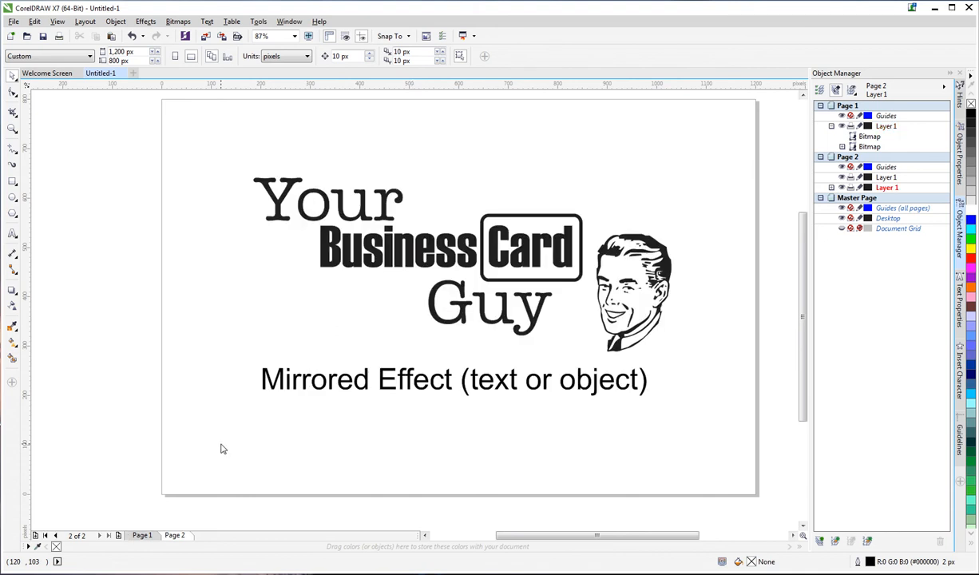